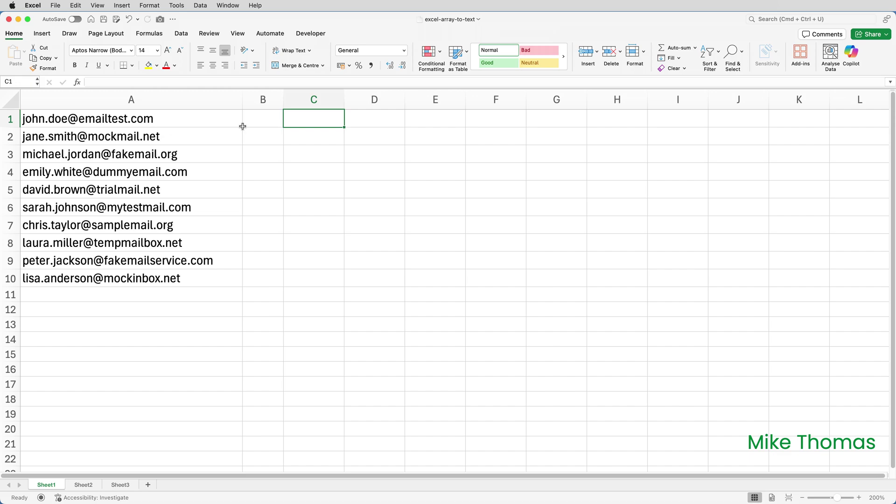
Step: Enter =ARRAYTOTEXT(A1:A10) in C1 to join the ten e-mail addresses with commas
type("=ARR")
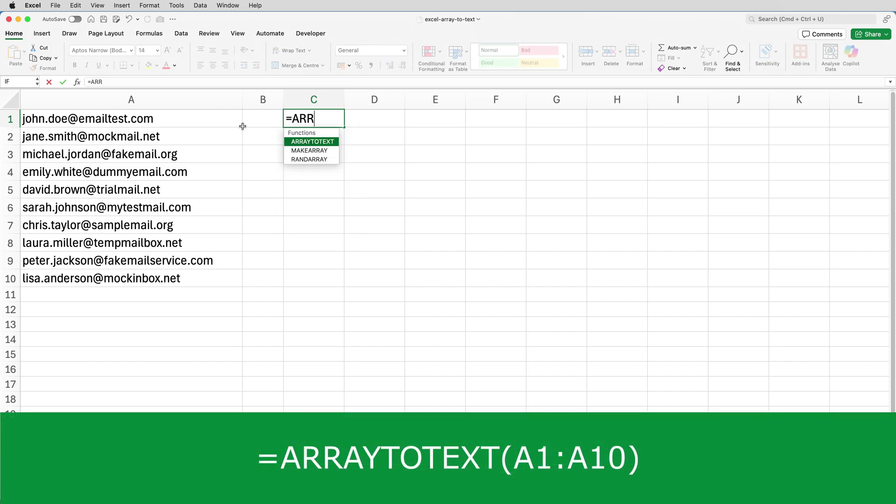
key("Tab")
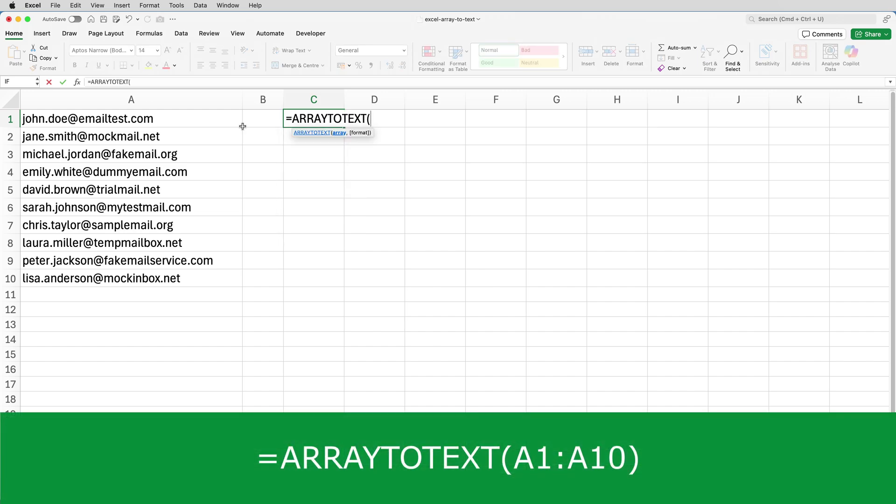
left_click_drag(192, 122, 179, 274)
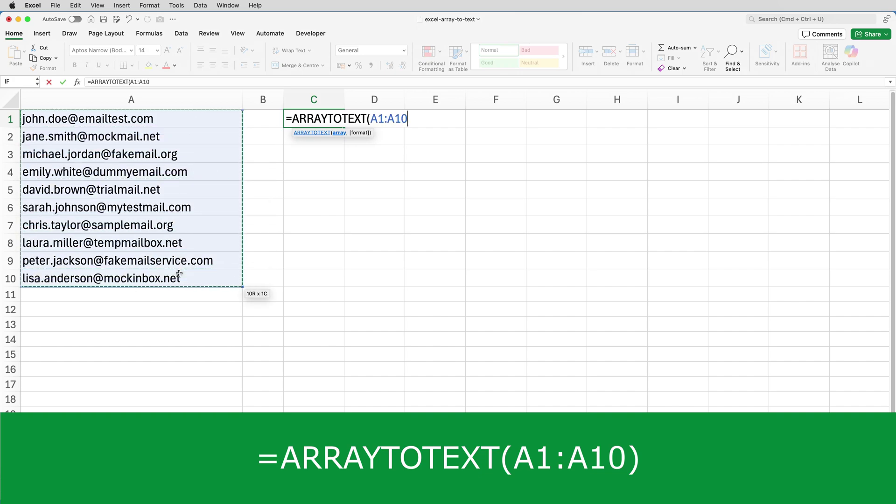
type(")")
key("ctrl+Return")
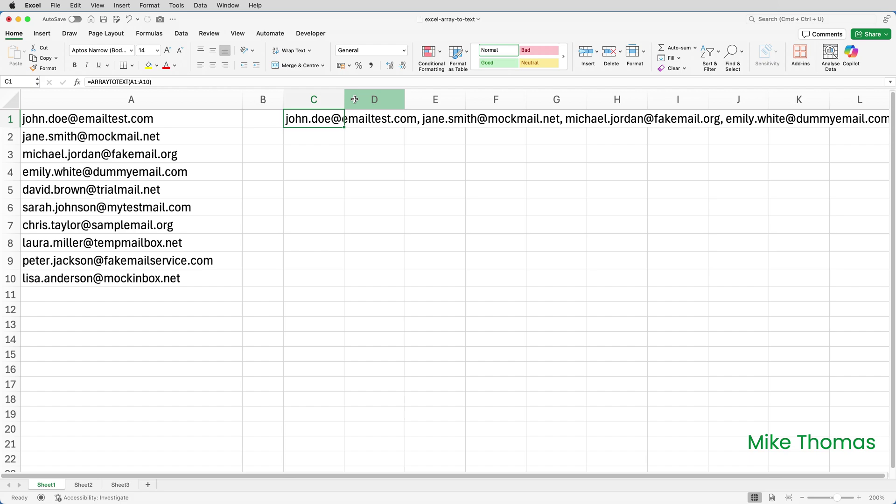
Step: Widen column C and apply Wrap Text so C1's e-mail list shows in full
left_click_drag(345, 99, 658, 104)
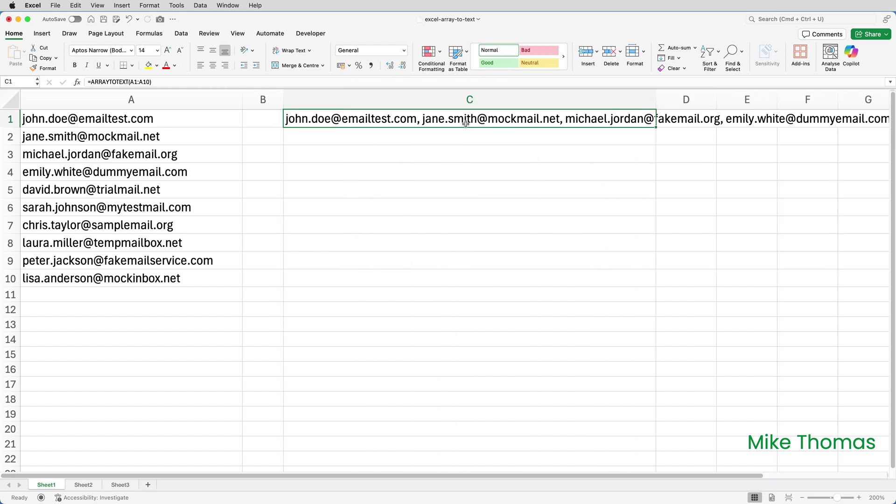
left_click(291, 50)
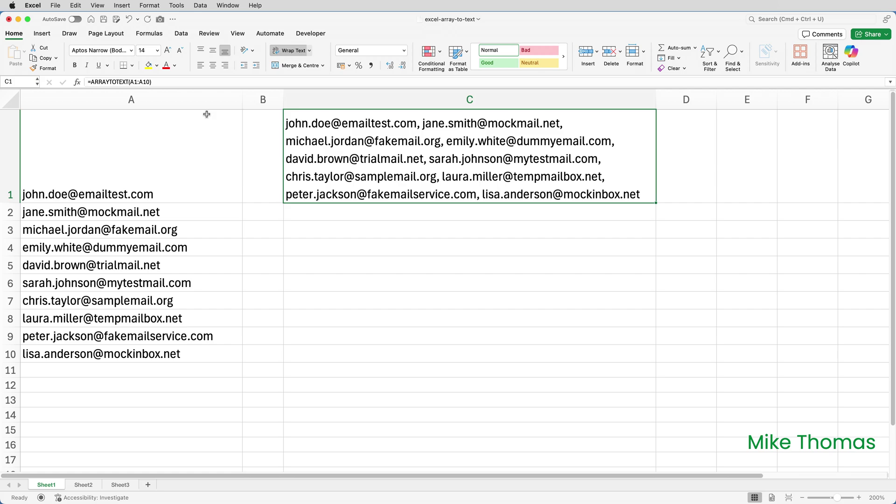
Step: On Sheet2, join each address with =ARRAYTOTEXT(A1:C1) in E1:E10 and widen column E
left_click(84, 485)
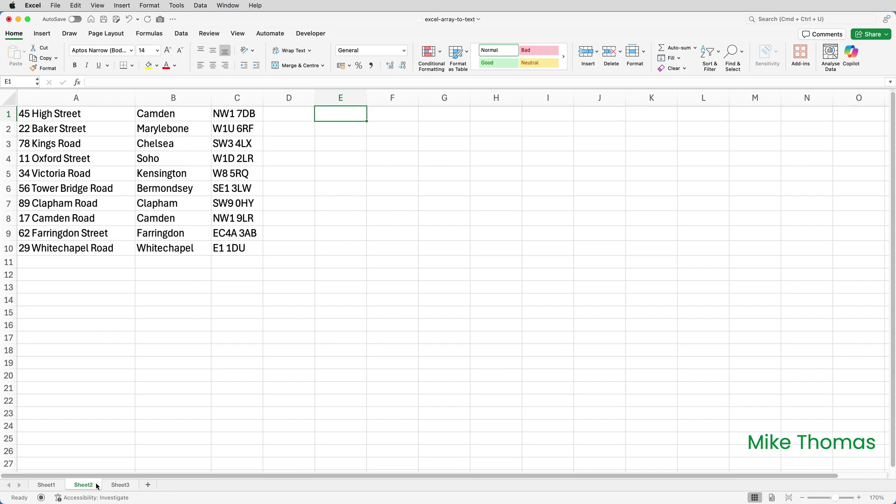
type("=ARR")
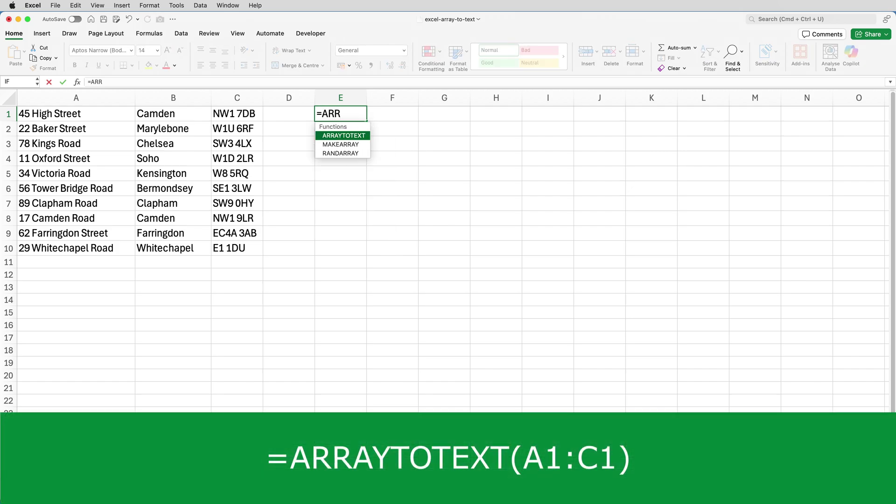
key("Tab")
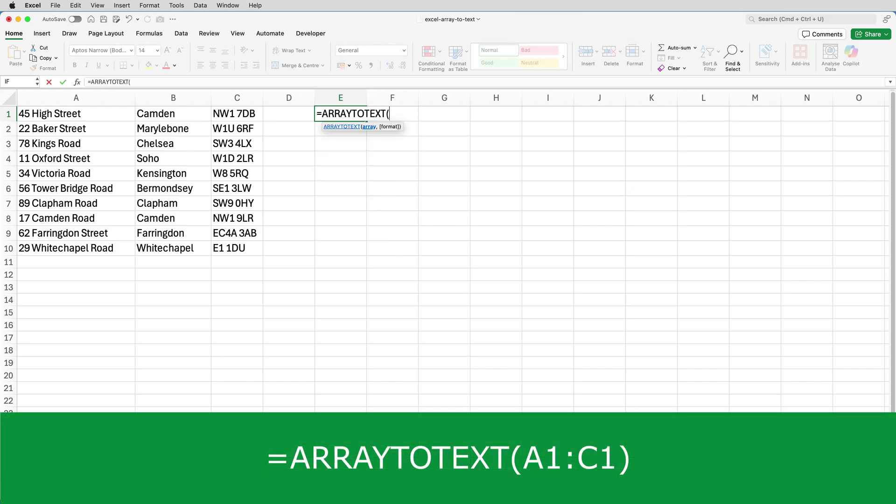
left_click_drag(18, 114, 223, 113)
type(")")
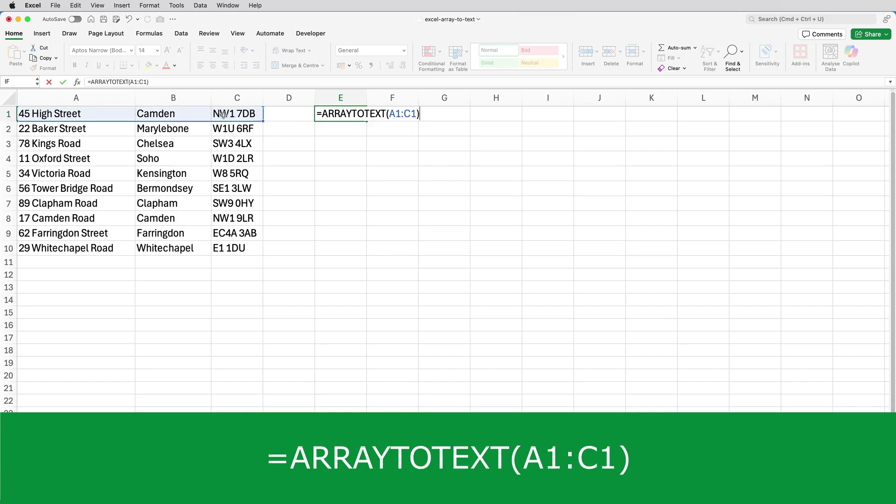
key("Return")
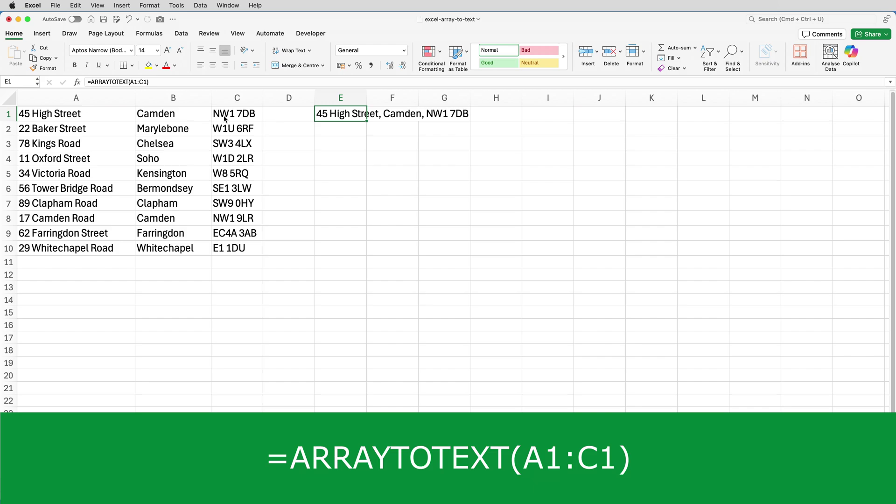
left_click_drag(366, 98, 471, 252)
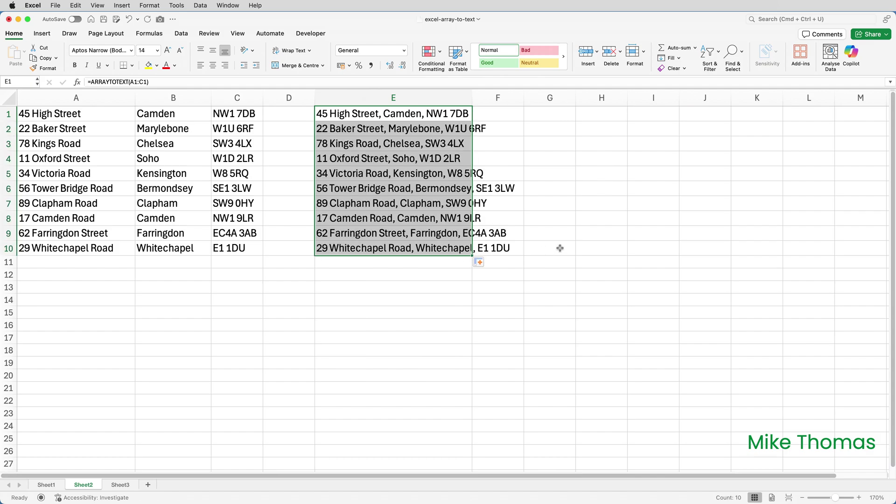
left_click(539, 134)
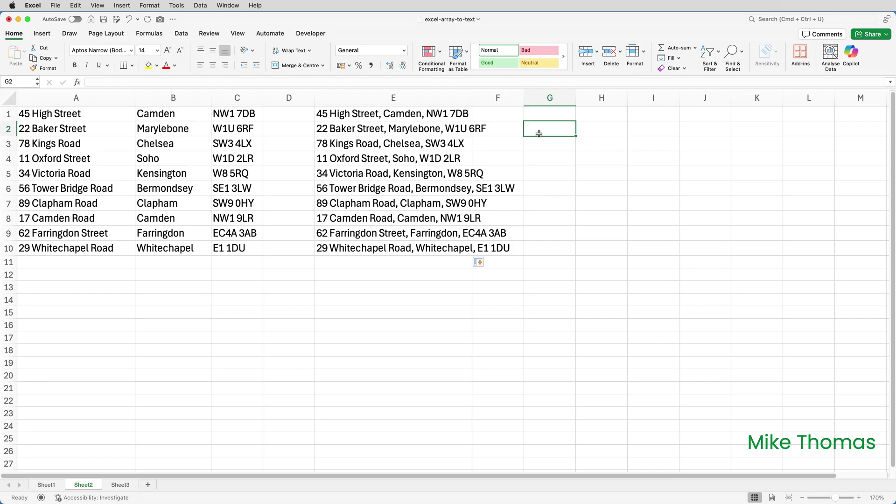
Step: On Sheet3, enter =ARRAYTOTEXT(A2:A26) in D1 to list all 25 product names
left_click(126, 487)
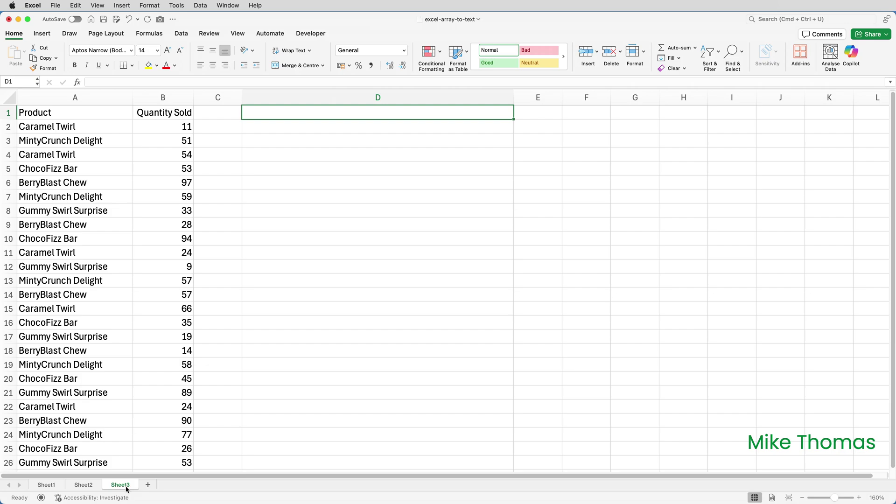
type("=A")
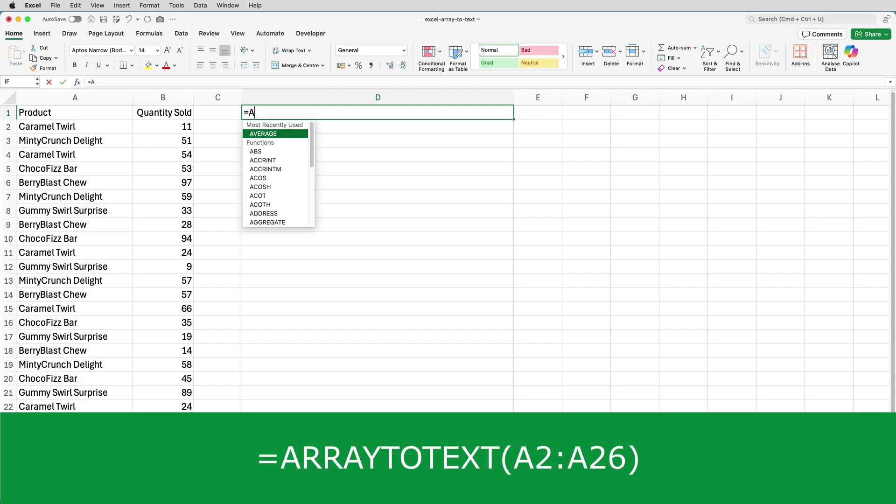
type("RRAYT")
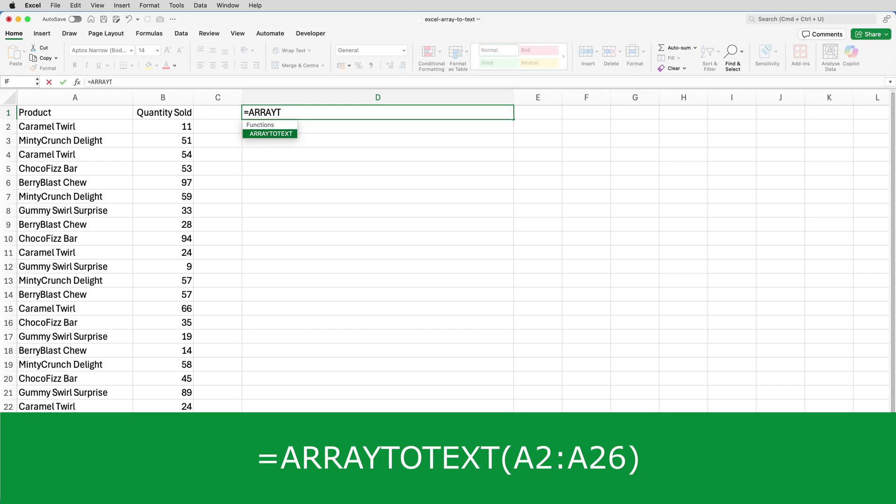
key("Tab")
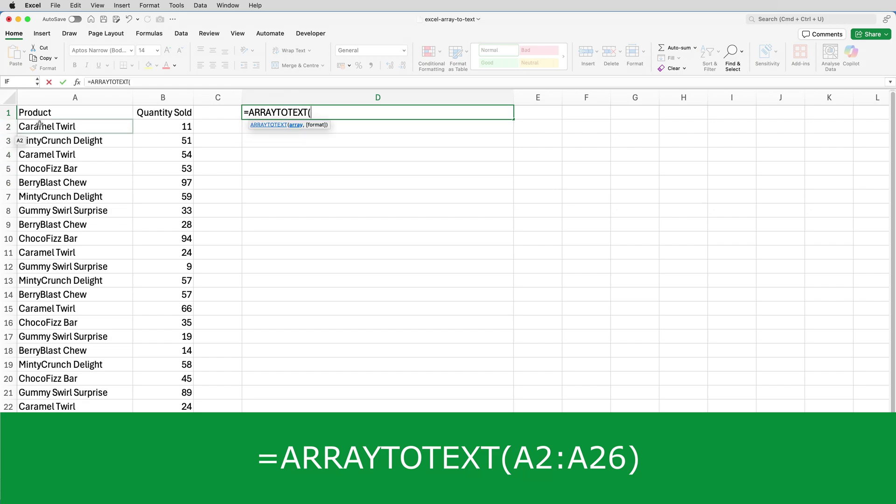
left_click_drag(38, 124, 54, 449)
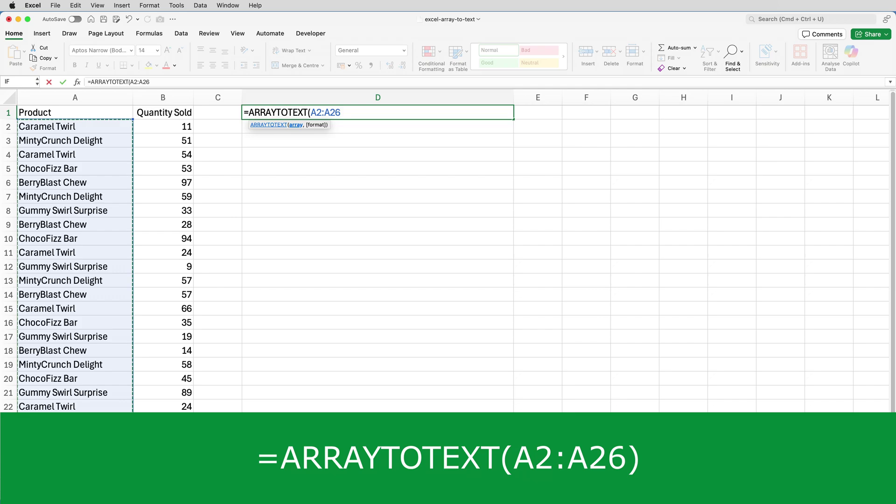
type(")")
key("Return")
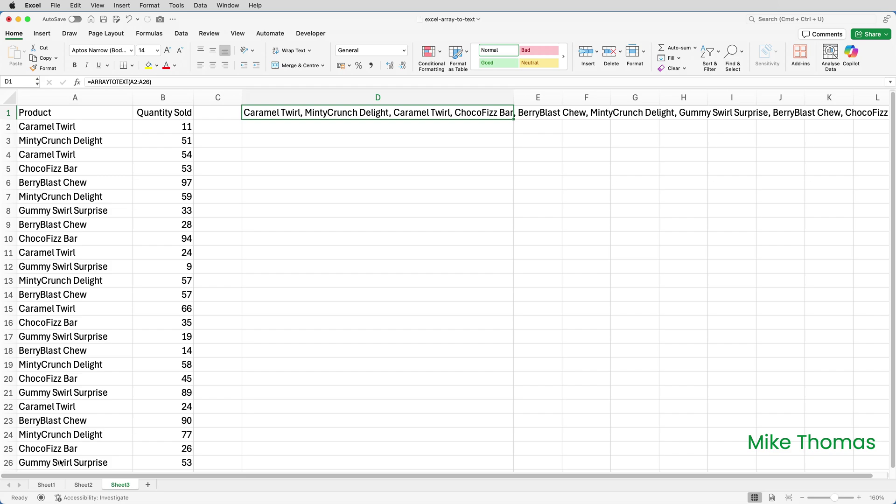
Step: Change D1 to =ARRAYTOTEXT(UNIQUE(A2:A26)) so only the five distinct products appear
double_click(265, 114)
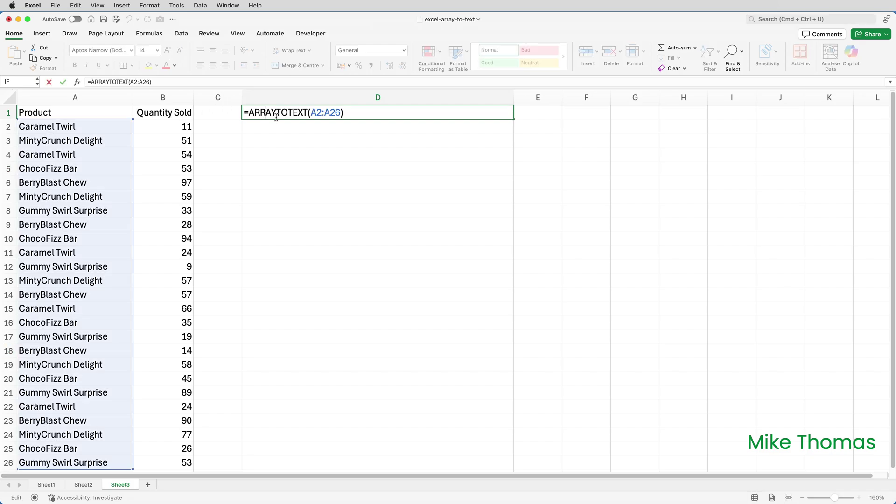
left_click(311, 115)
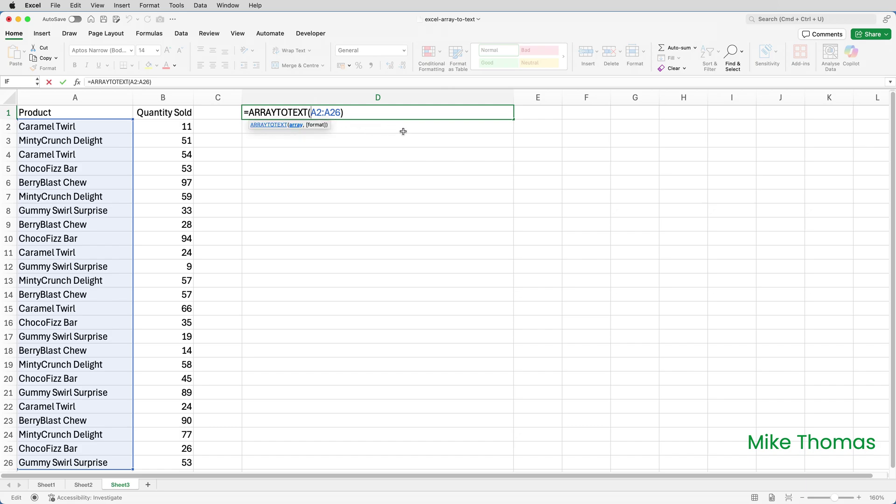
type("UNIQUE(")
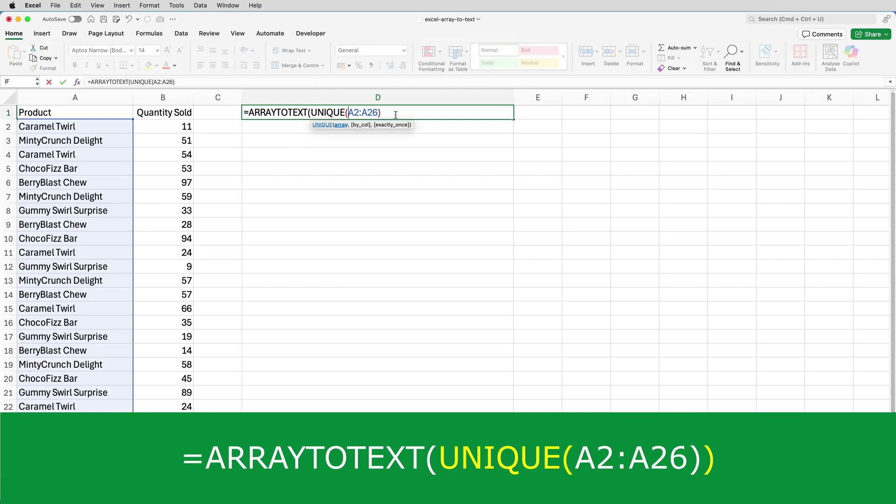
left_click(395, 113)
type(")")
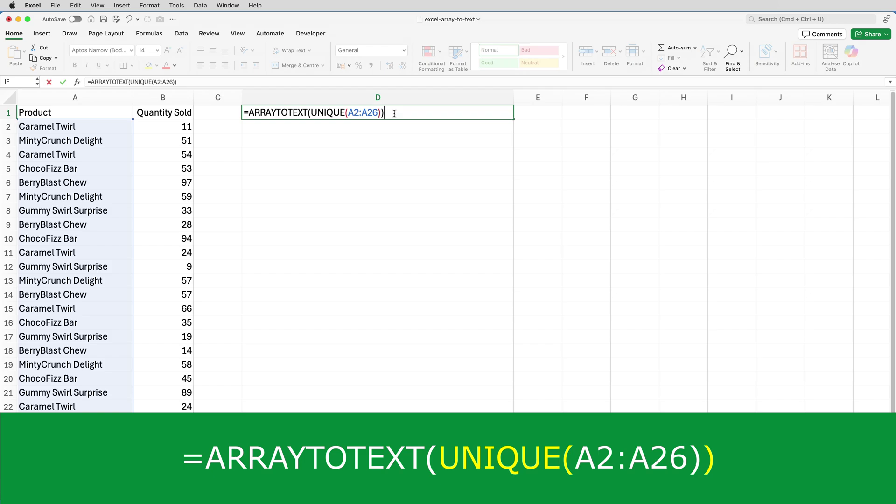
key("ctrl+Return")
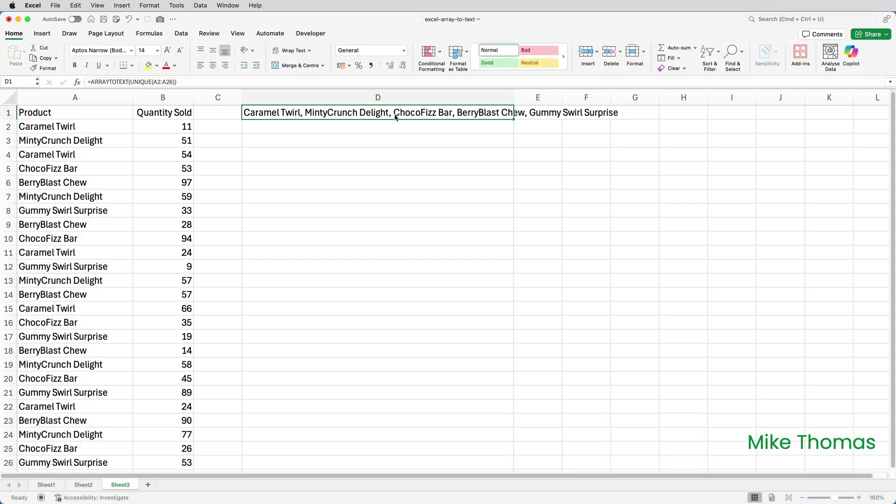
Step: Change D1 to =ARRAYTOTEXT(SORT(UNIQUE(A2:A26))) to list the products alphabetically
double_click(313, 112)
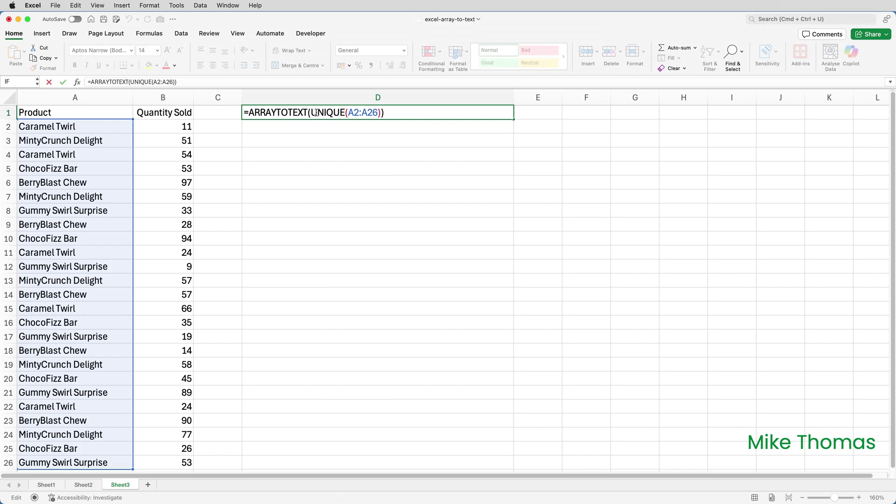
type("SORT")
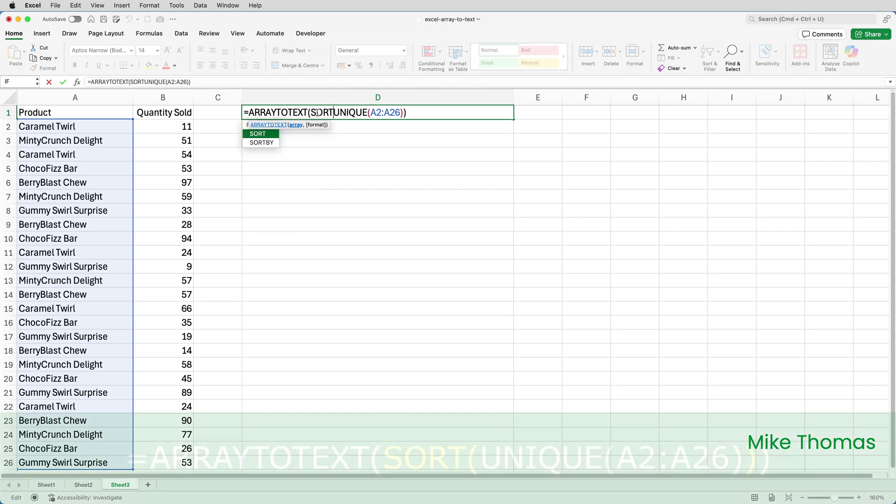
type("(")
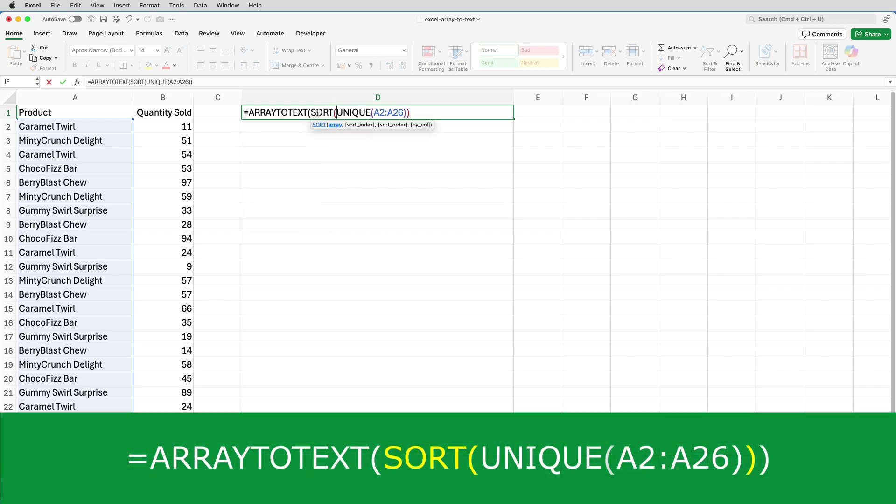
left_click(421, 114)
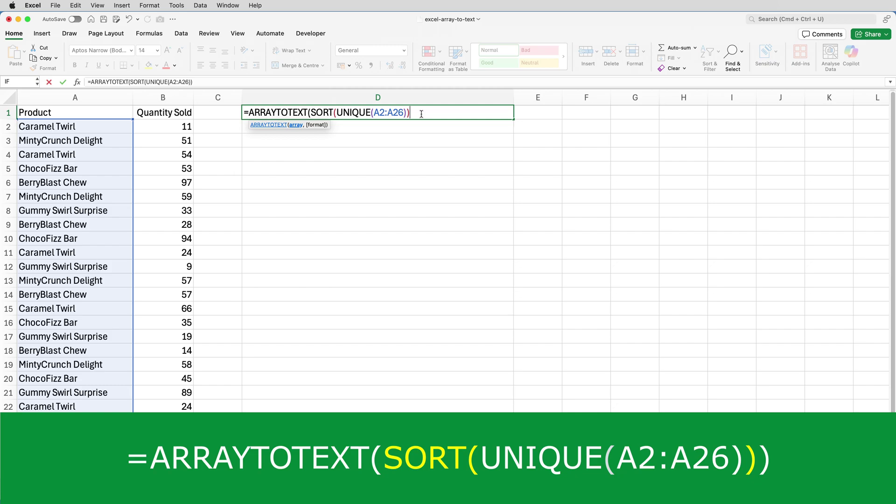
type(")")
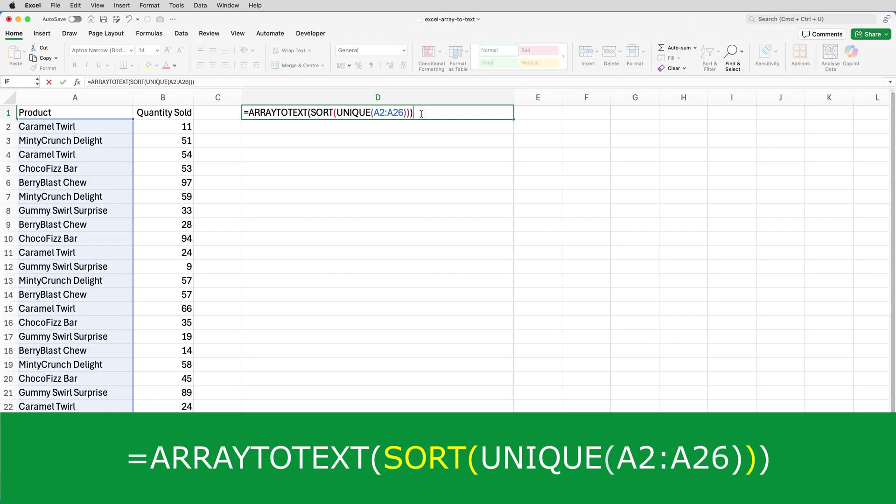
key("ctrl+Return")
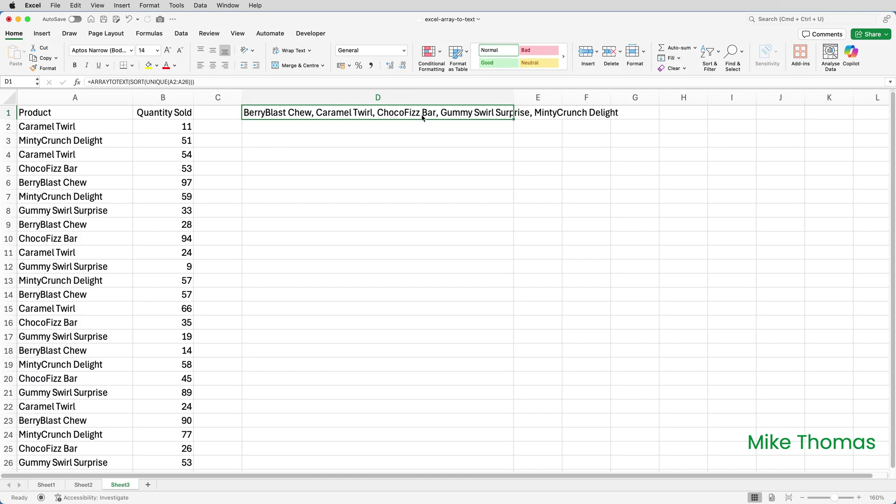
Step: Change D1 to =ARRAYTOTEXT(UPPER(SORT(UNIQUE(A2:A26)))) to capitalise the product names
double_click(312, 116)
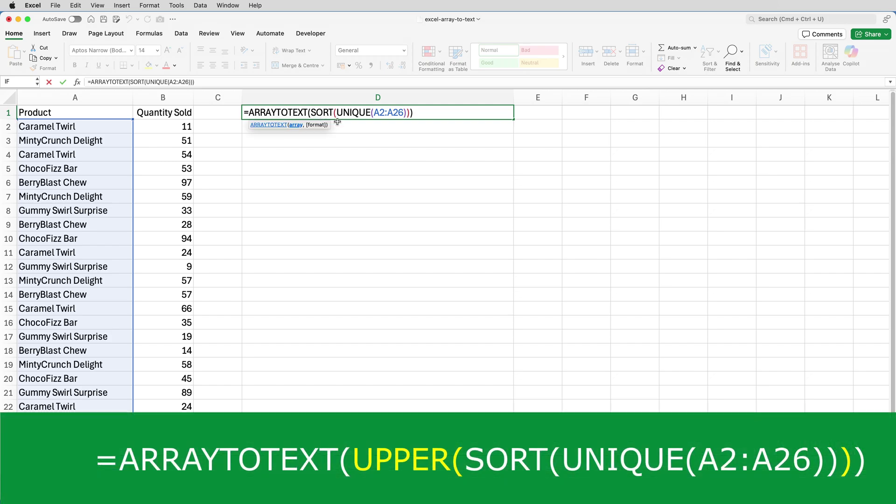
type("UPPER(")
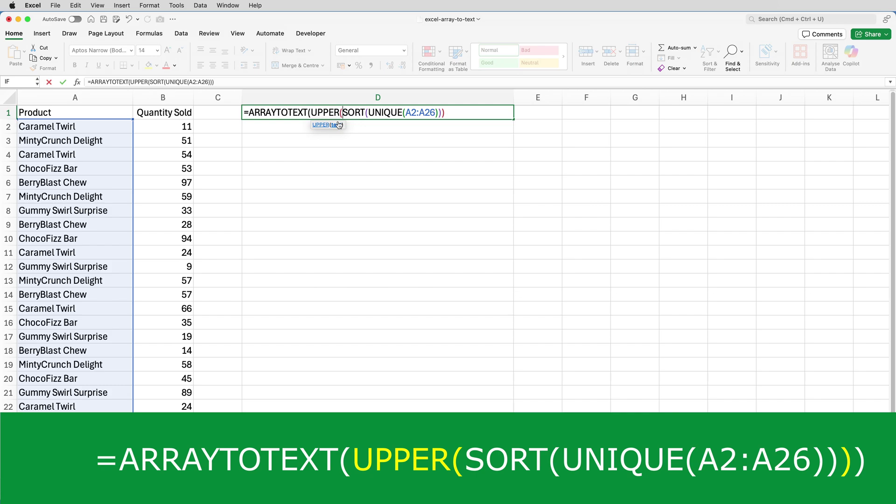
left_click(452, 115)
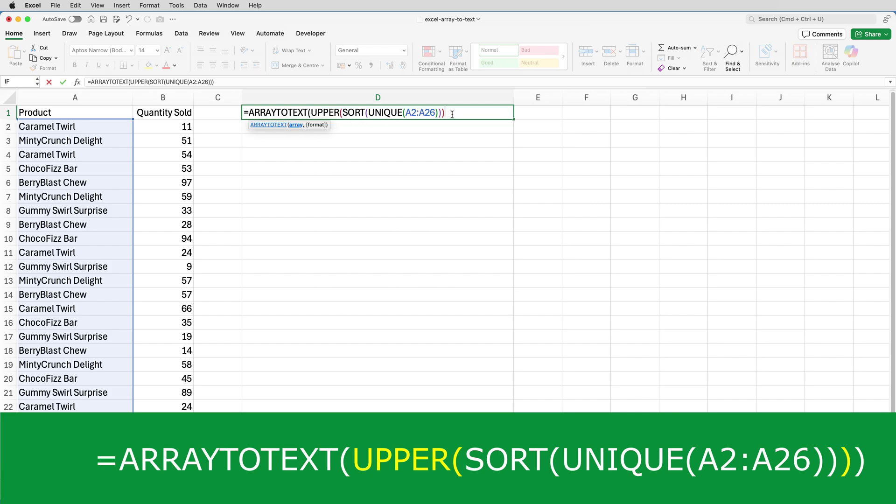
type(")")
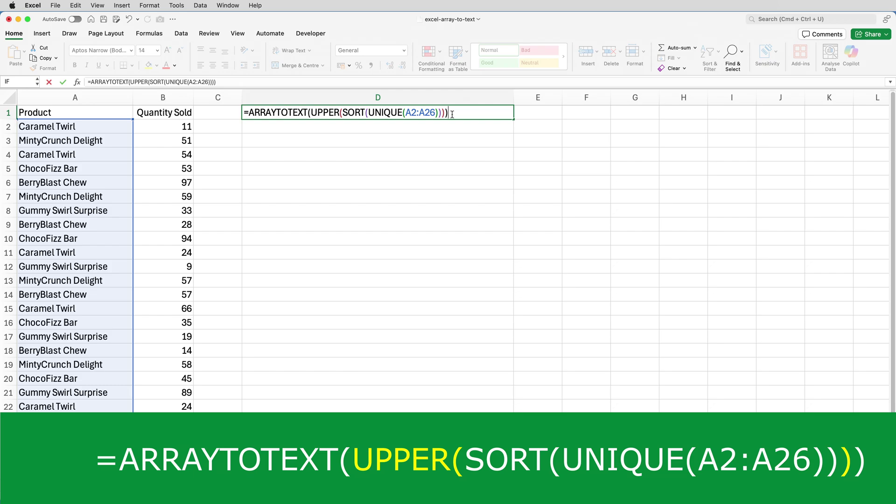
key("ctrl+Return")
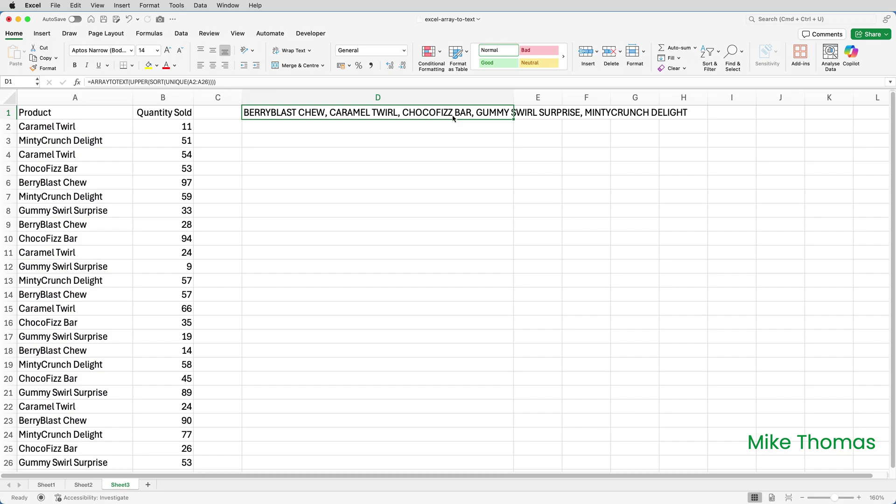